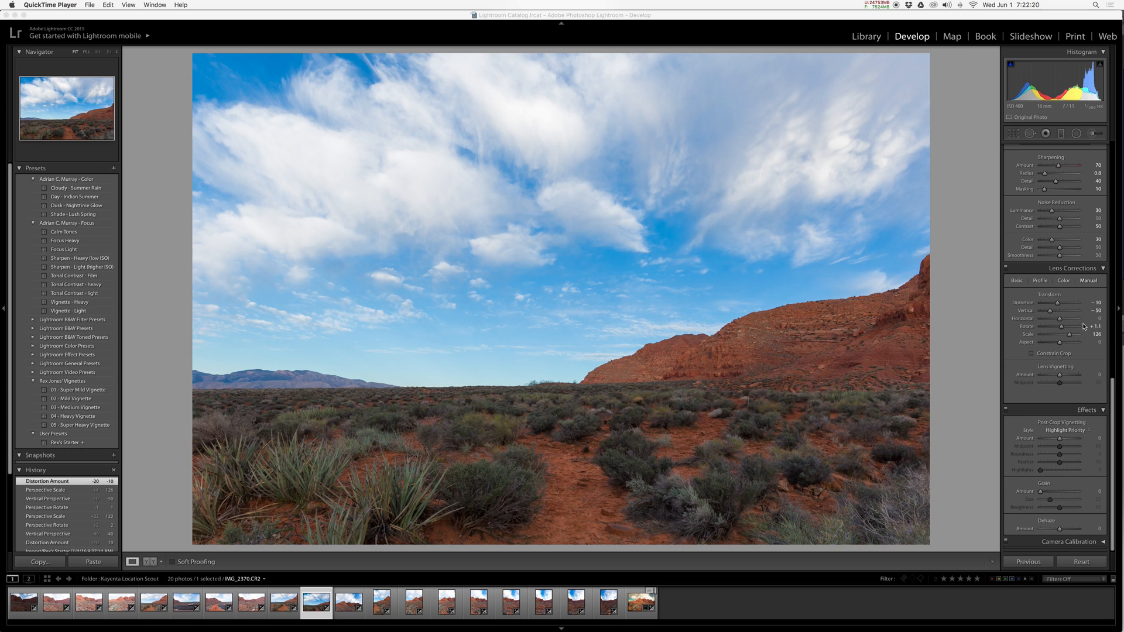
# Open the external editing preferences and choose TIFF as the file format for Photoshop edits.
pyautogui.scroll(10, 1084, 326)
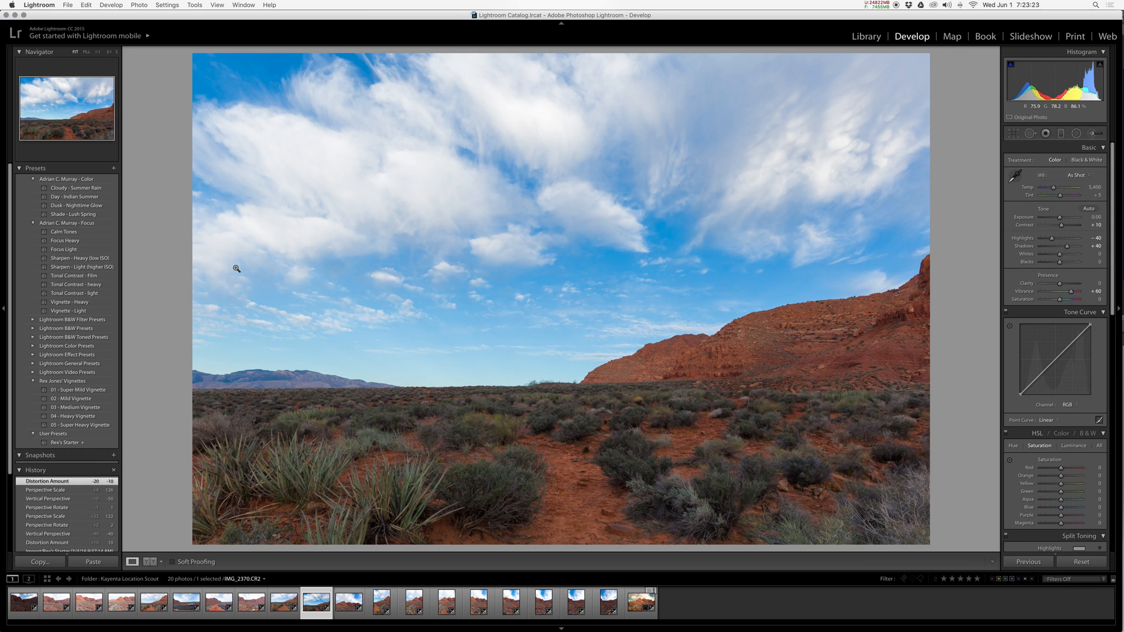
pyautogui.click(45, 4)
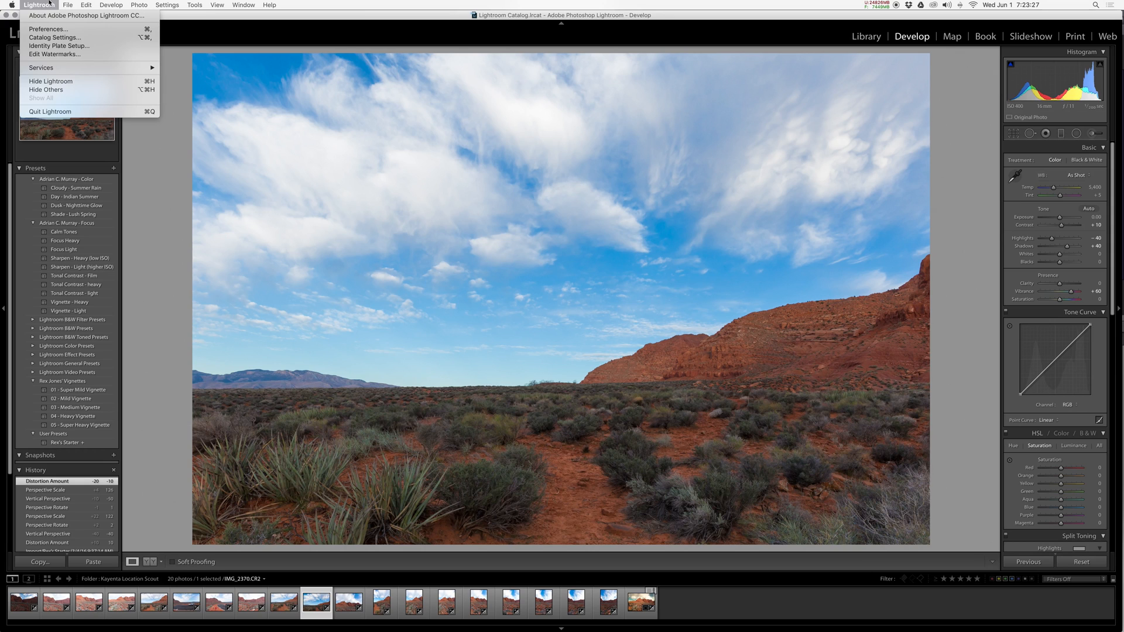
pyautogui.click(49, 29)
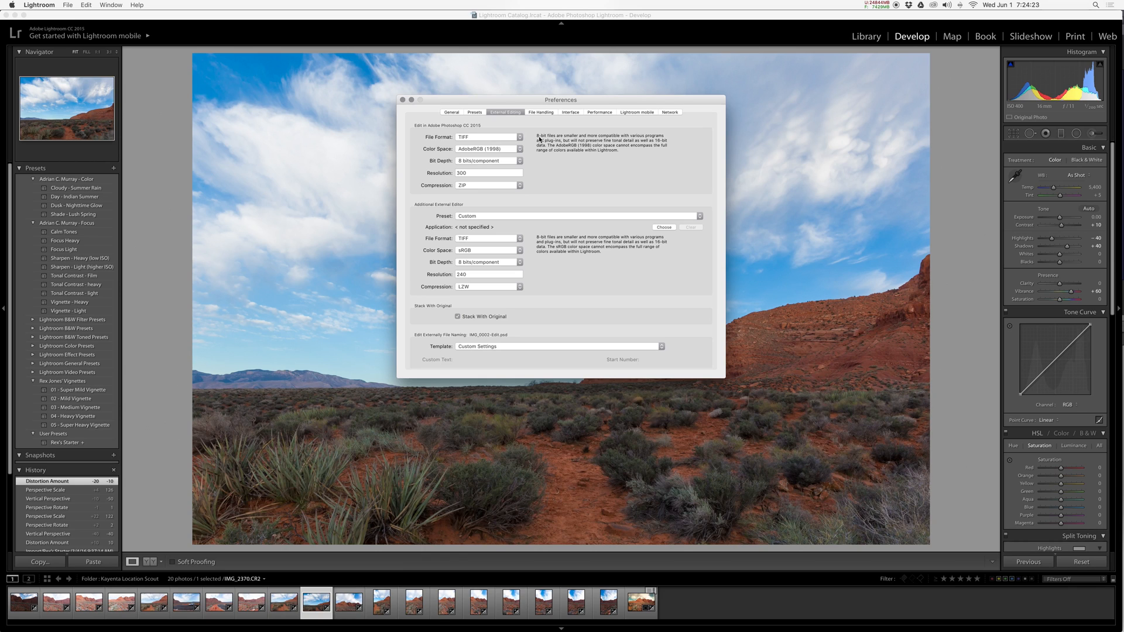
pyautogui.click(499, 138)
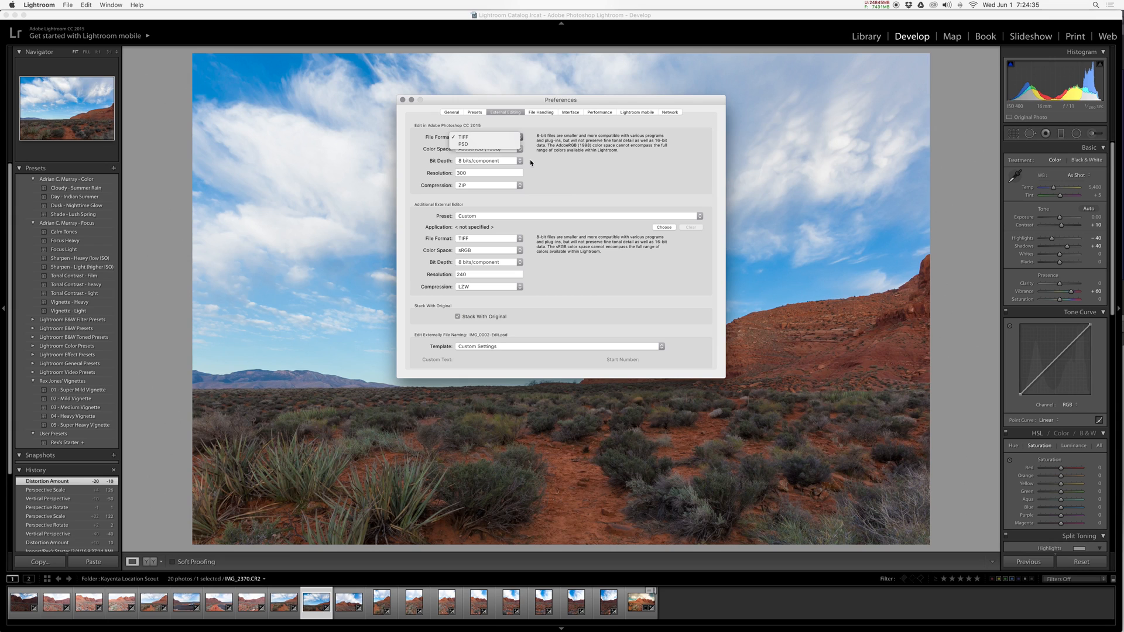
pyautogui.click(572, 172)
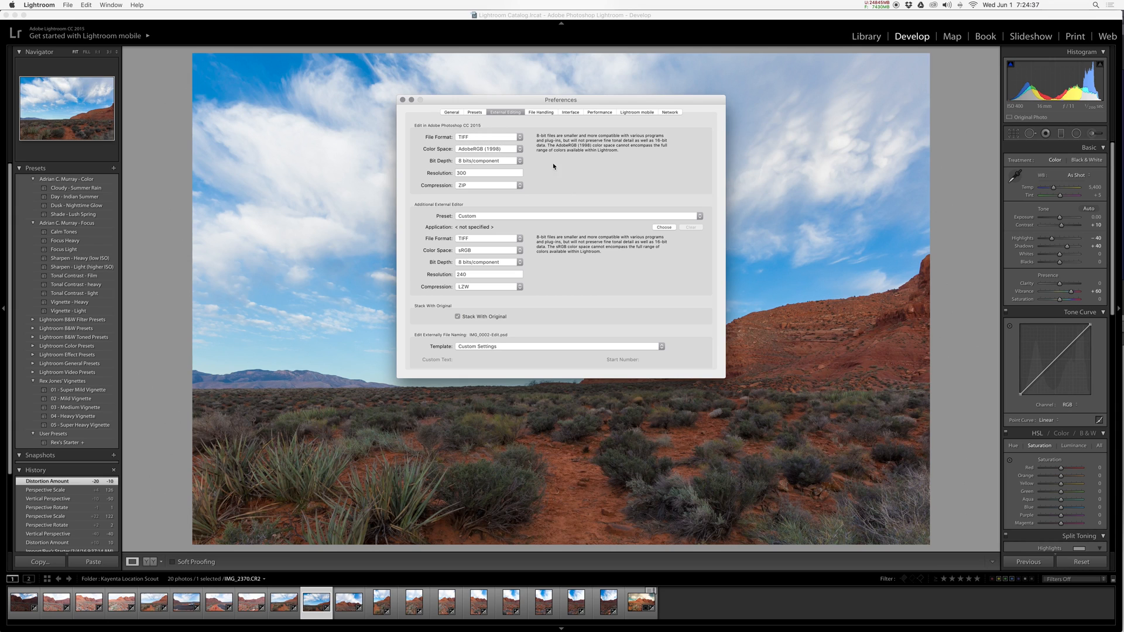
pyautogui.click(487, 138)
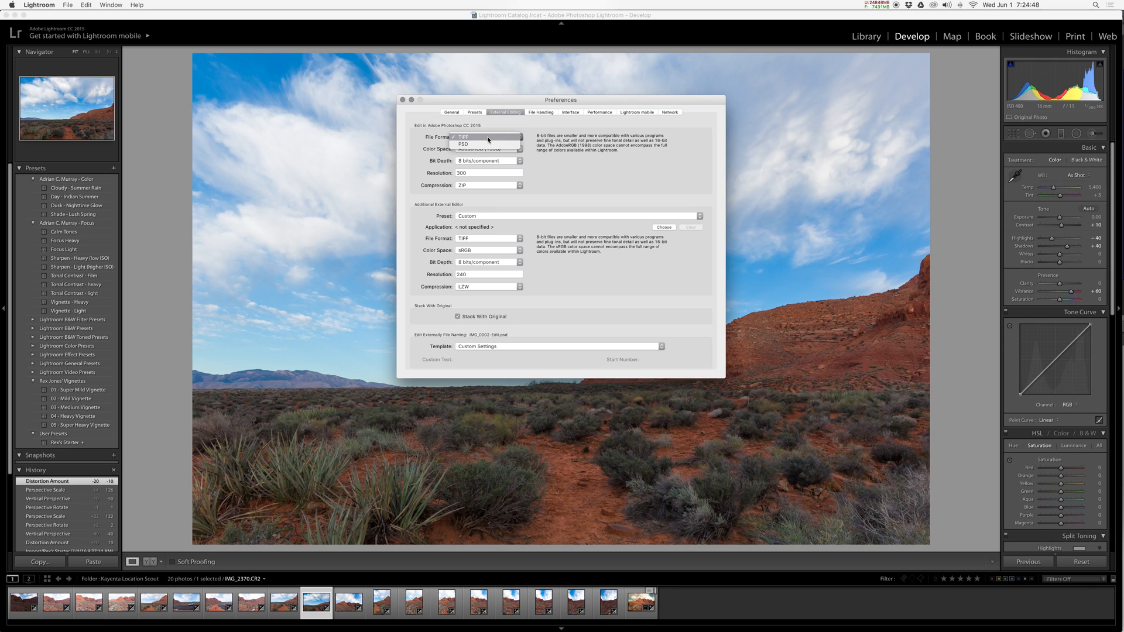
pyautogui.click(489, 139)
# Review the color space, bit depth and resolution settings for Photoshop edits, keeping 8 bits/component selected.
pyautogui.click(495, 150)
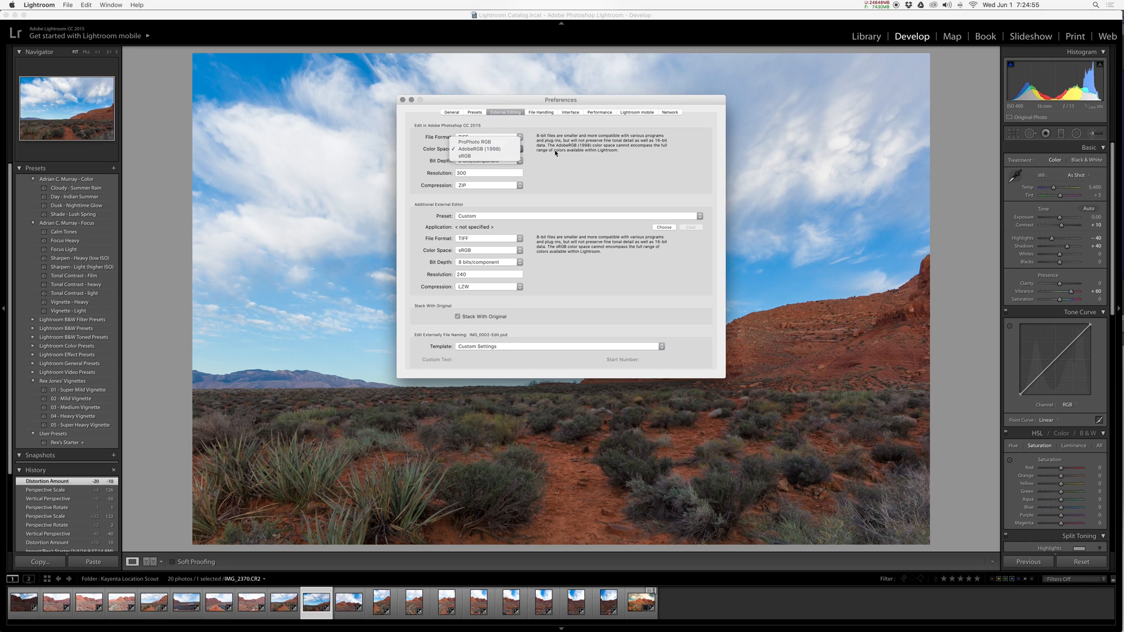
pyautogui.click(582, 159)
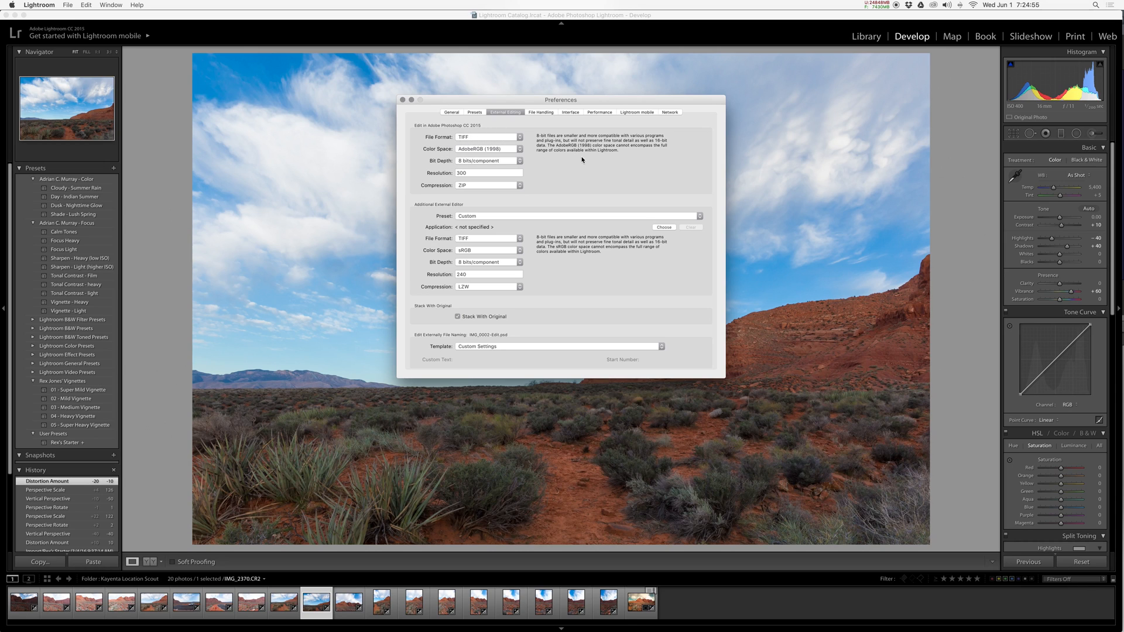
pyautogui.click(460, 161)
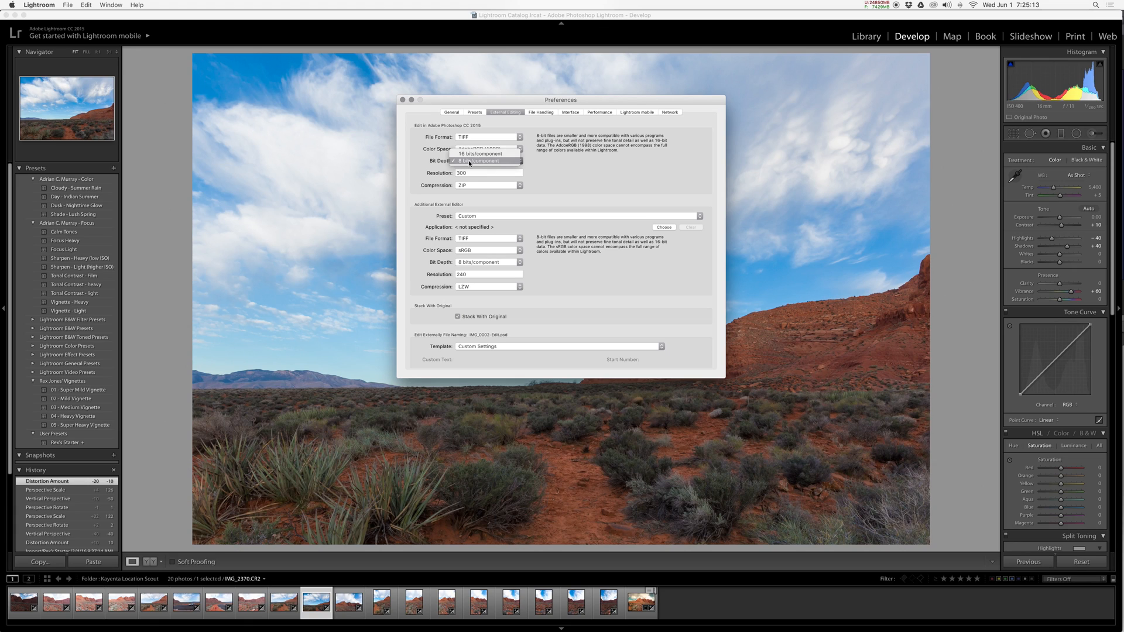
pyautogui.click(477, 161)
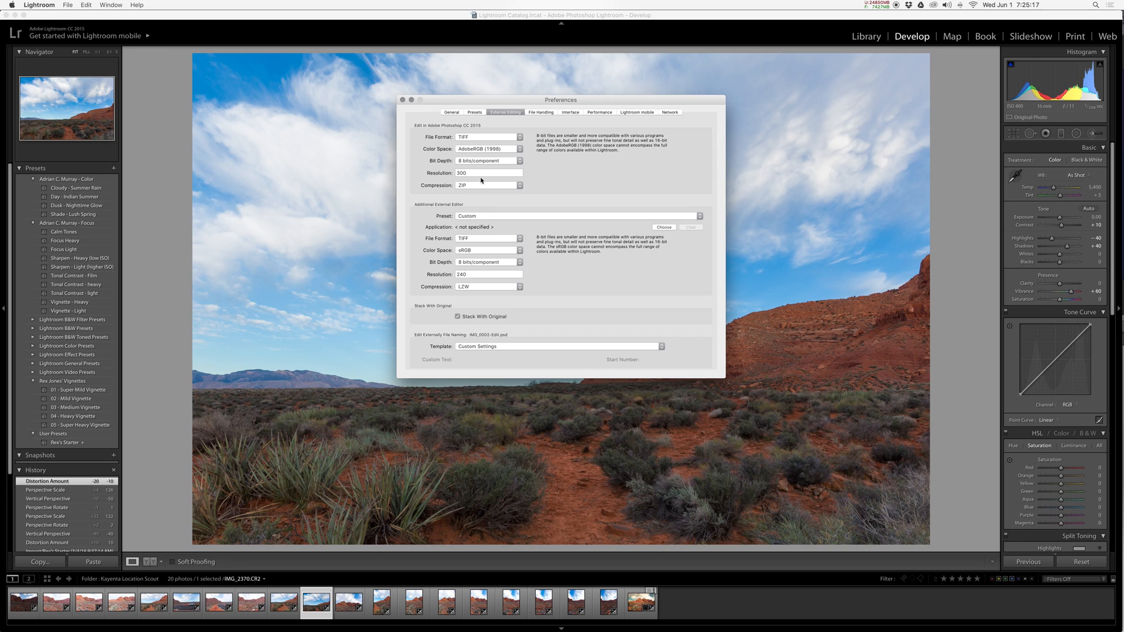
pyautogui.click(473, 173)
# Set the compression for Photoshop edits to None and close the preferences.
pyautogui.click(512, 186)
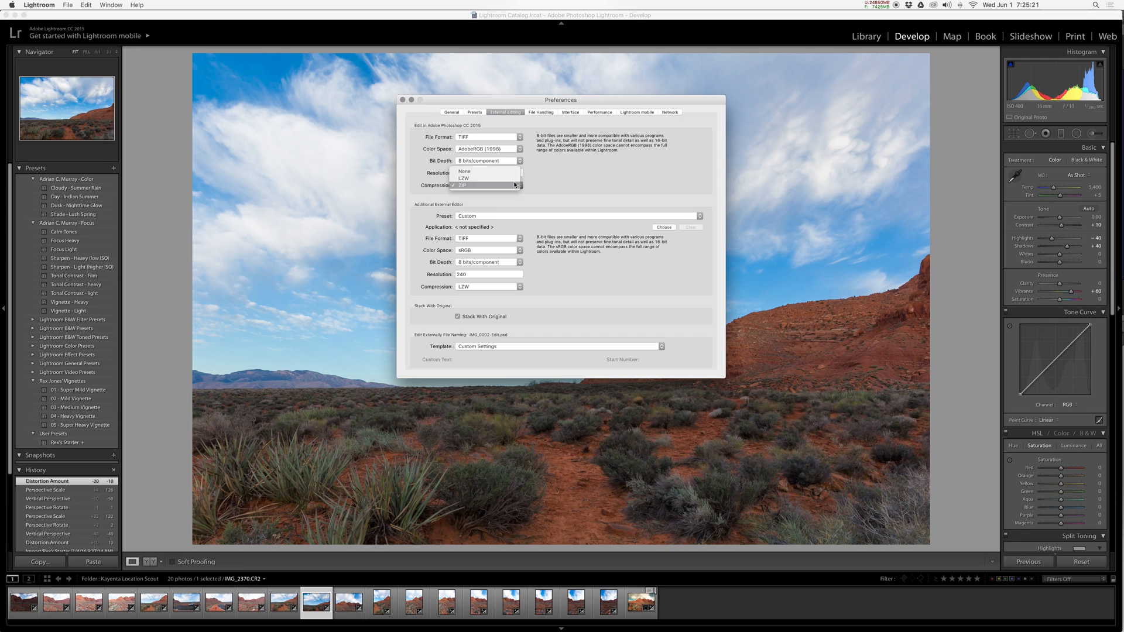
pyautogui.click(474, 173)
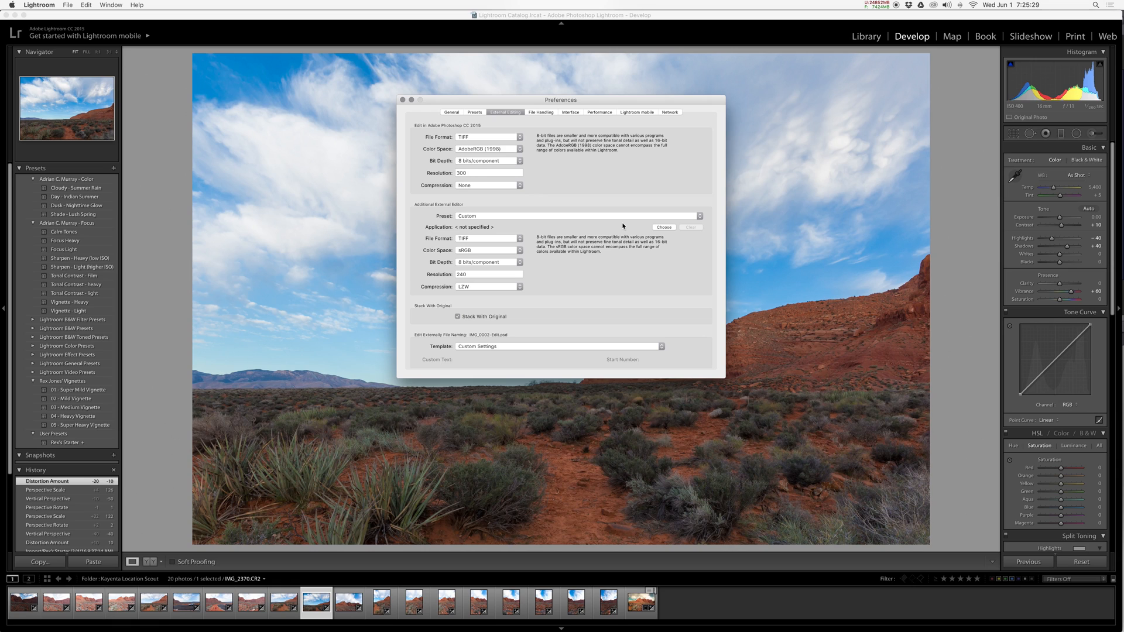
pyautogui.click(402, 100)
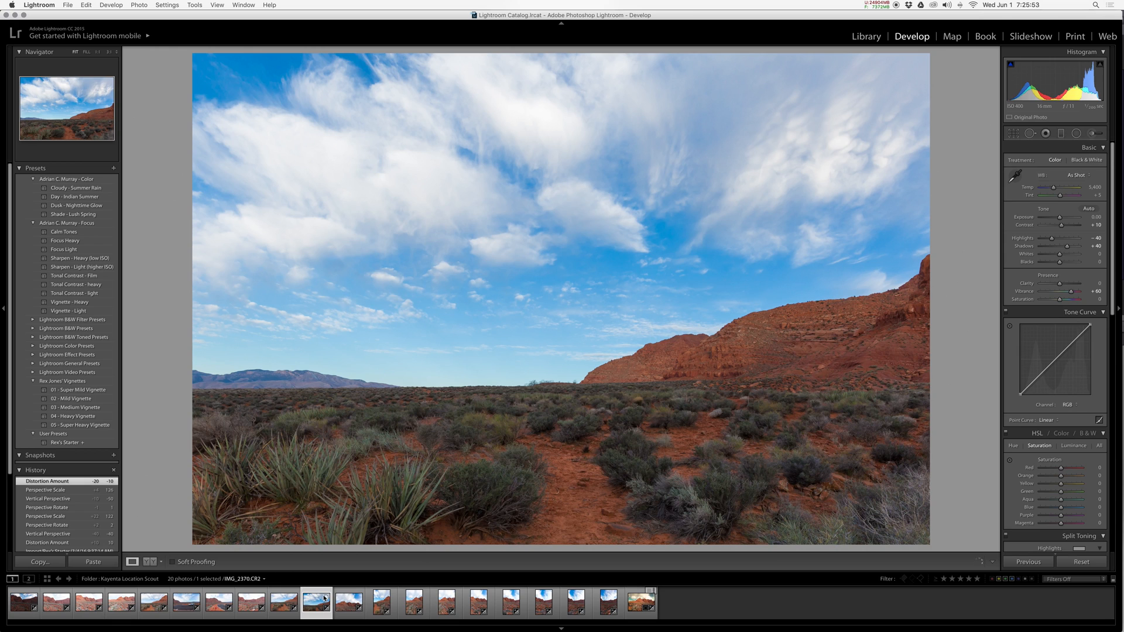
# Send the selected raw photo IMG_2370.CR2 to Adobe Photoshop CC 2015 for editing.
pyautogui.rightClick(314, 608)
pyautogui.moveTo(360, 436)
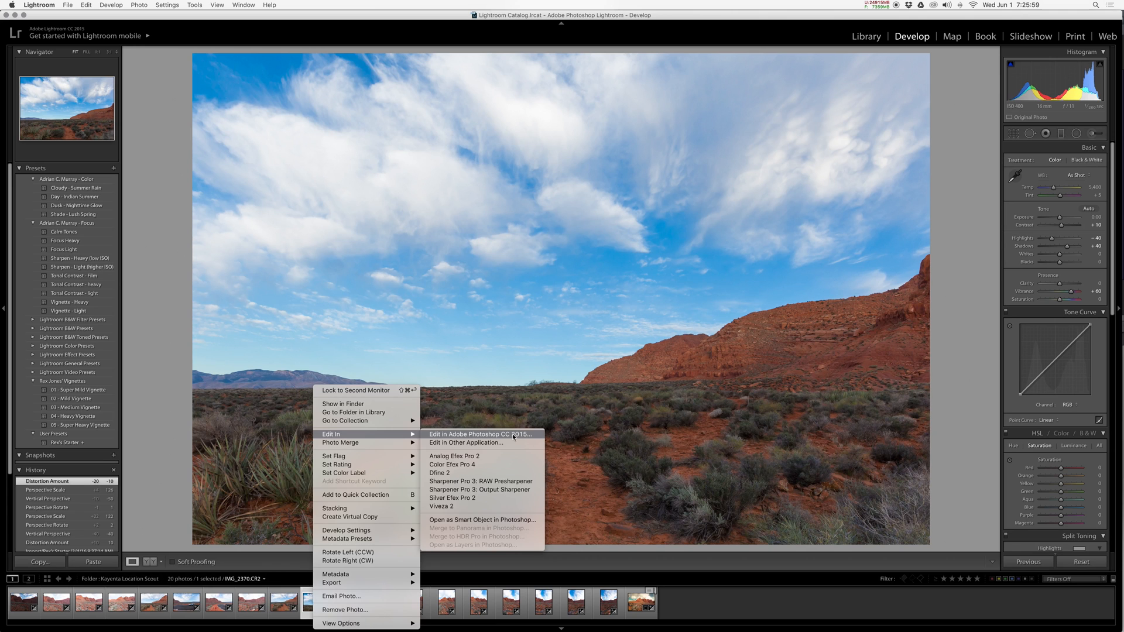
pyautogui.click(512, 434)
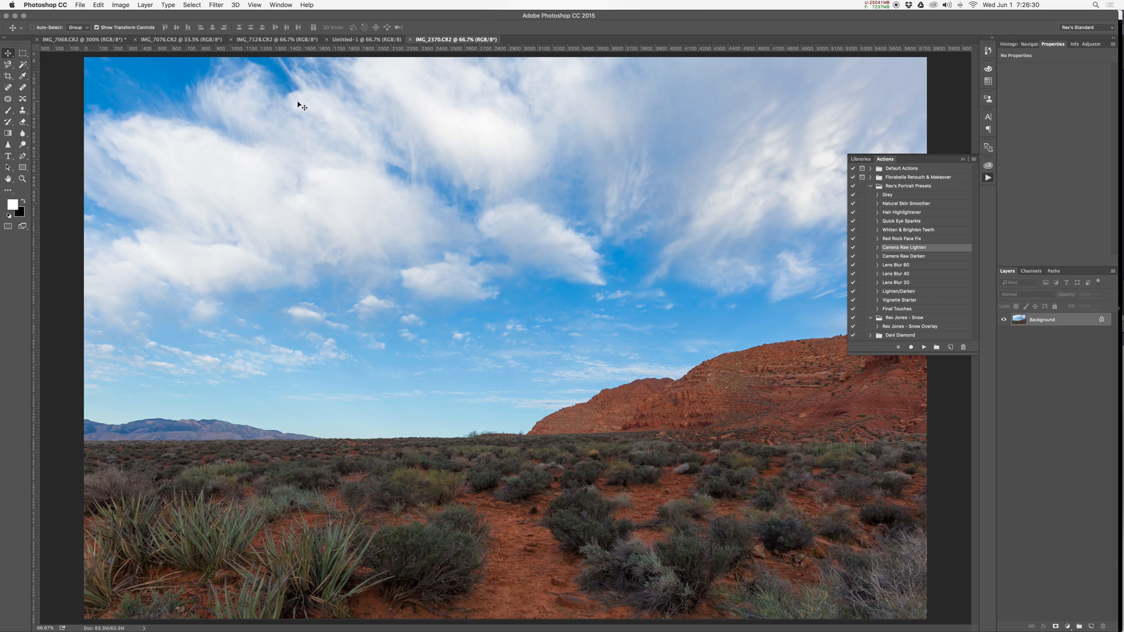
# Check the photo's pixel dimensions and resolution in Image Size, leaving them as they are.
pyautogui.click(122, 5)
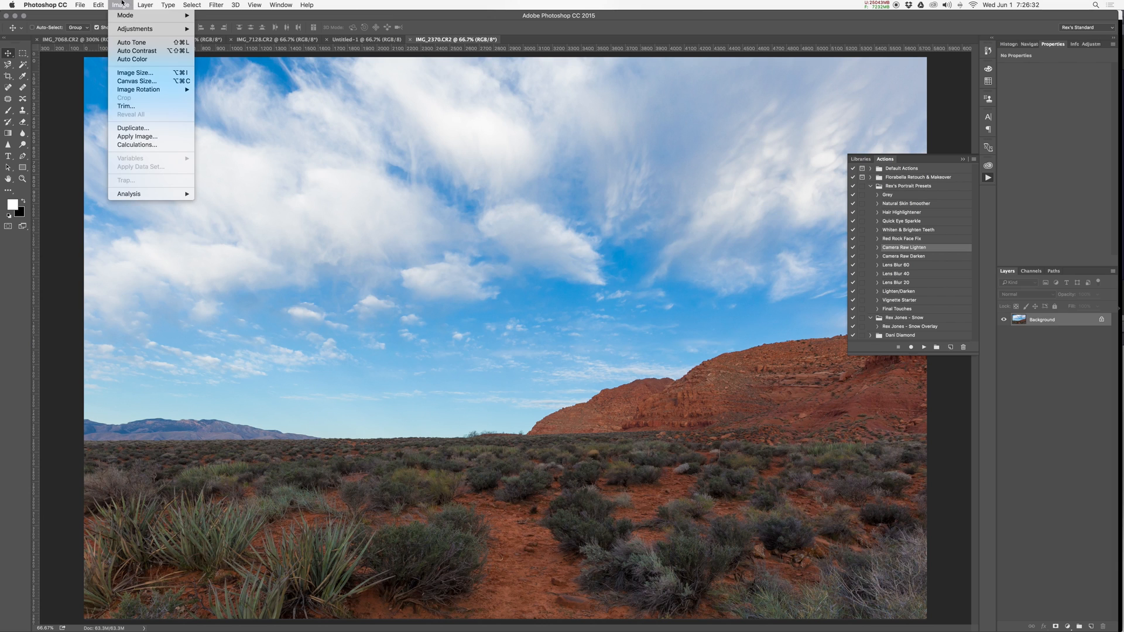
pyautogui.click(132, 69)
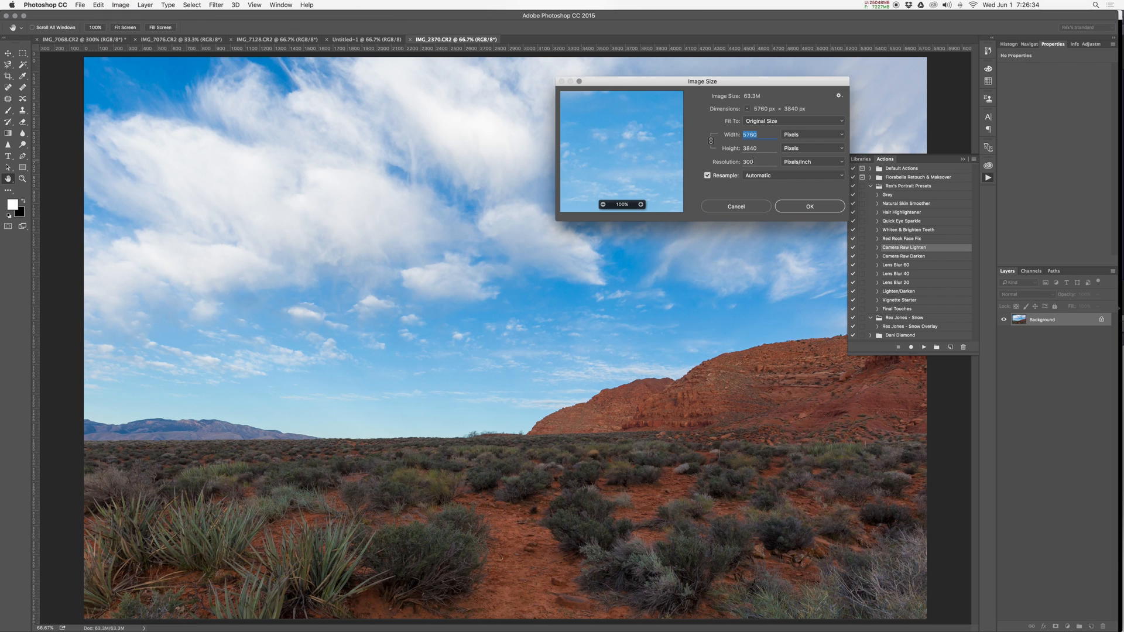
pyautogui.click(762, 160)
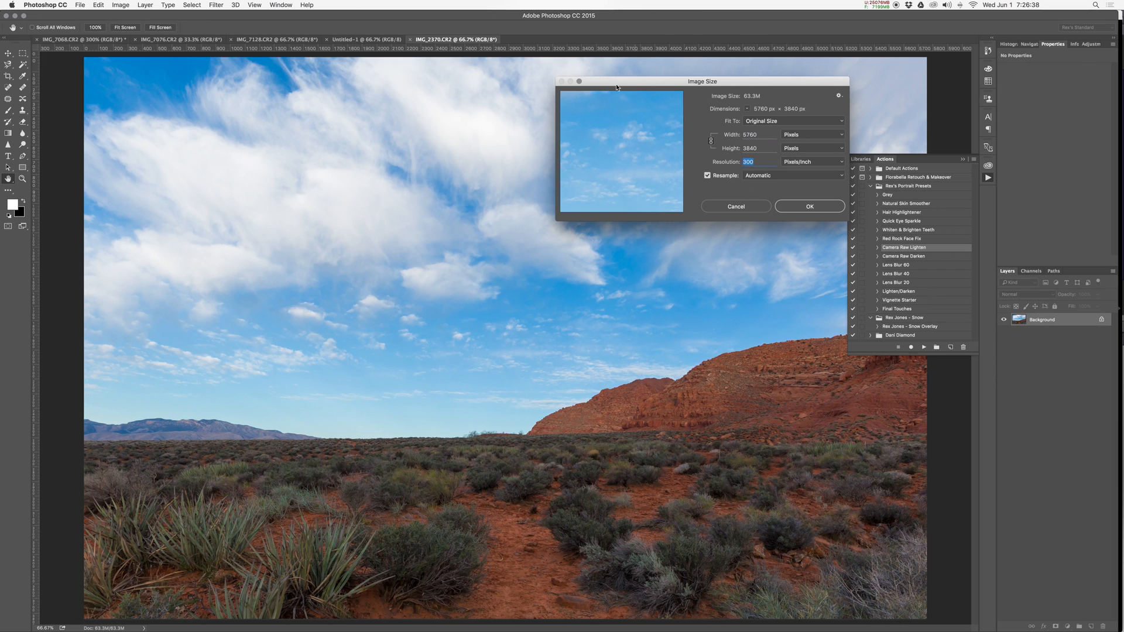
pyautogui.click(760, 207)
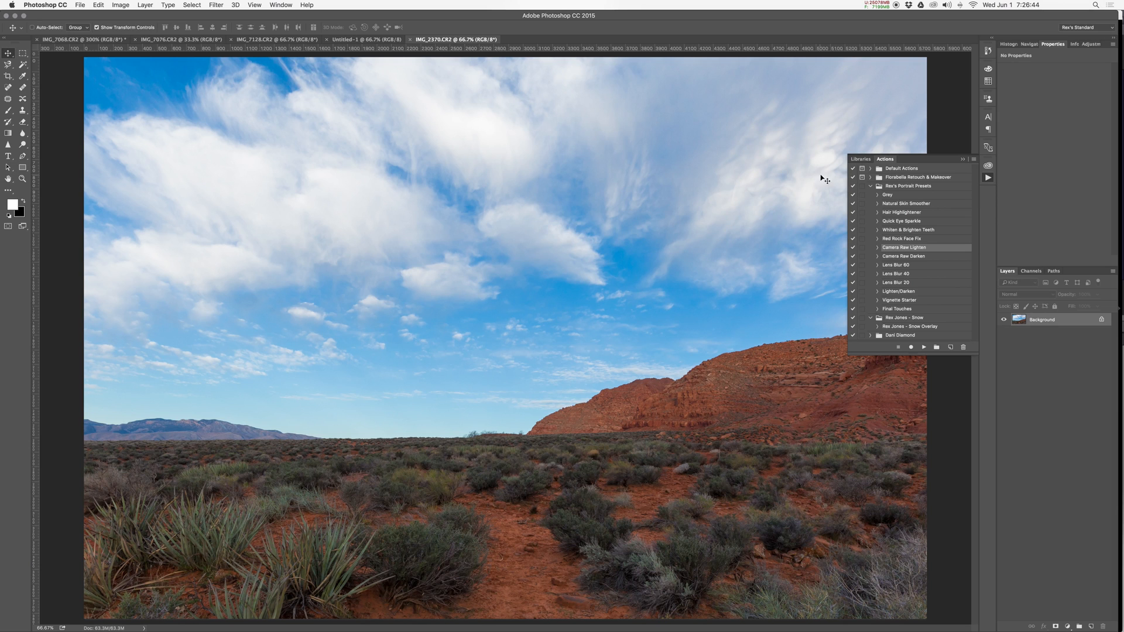
# Hide the floating actions list and turn the photo black and white with a fully desaturated Hue/Saturation adjustment layer.
pyautogui.click(988, 179)
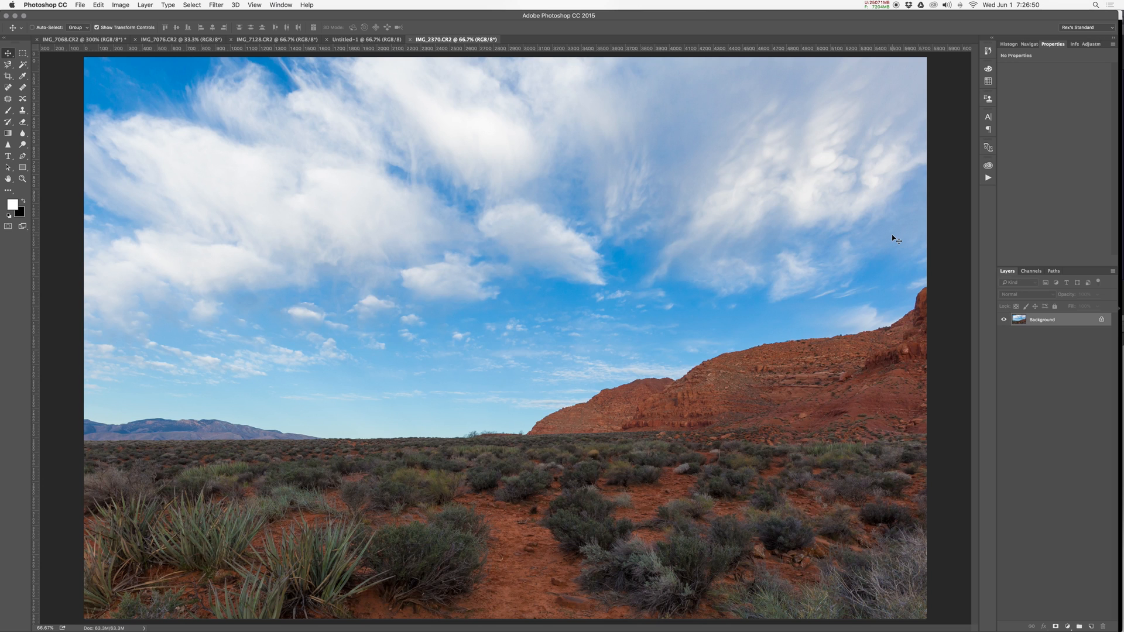
pyautogui.press('super+u')
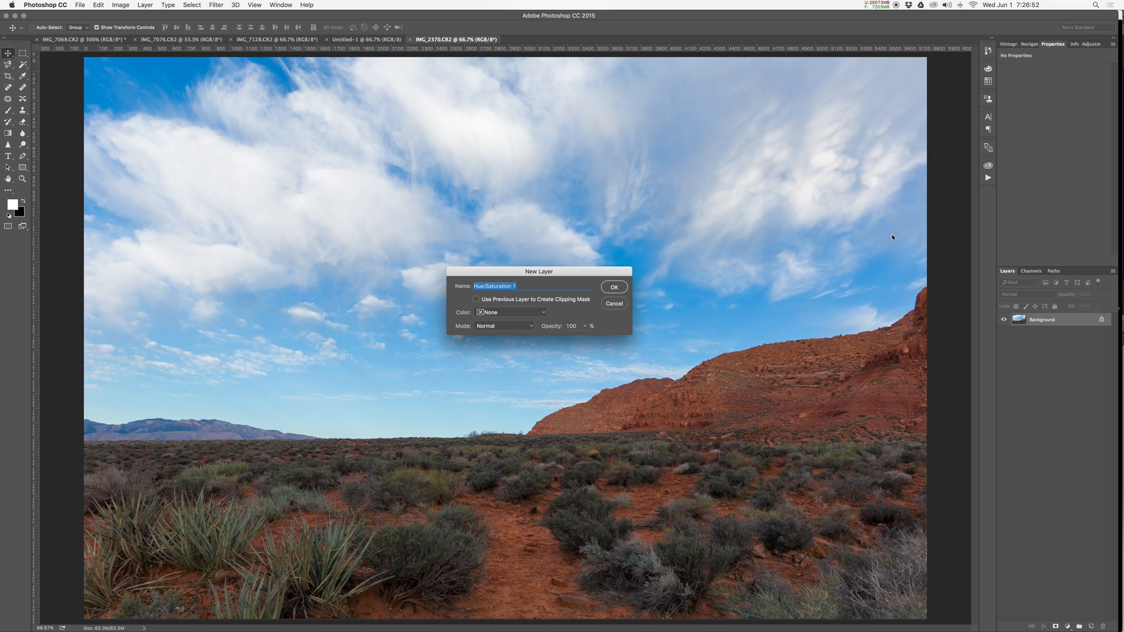
pyautogui.press('Return')
pyautogui.moveTo(1054, 120); pyautogui.dragTo(896, 121)
pyautogui.click(1034, 379)
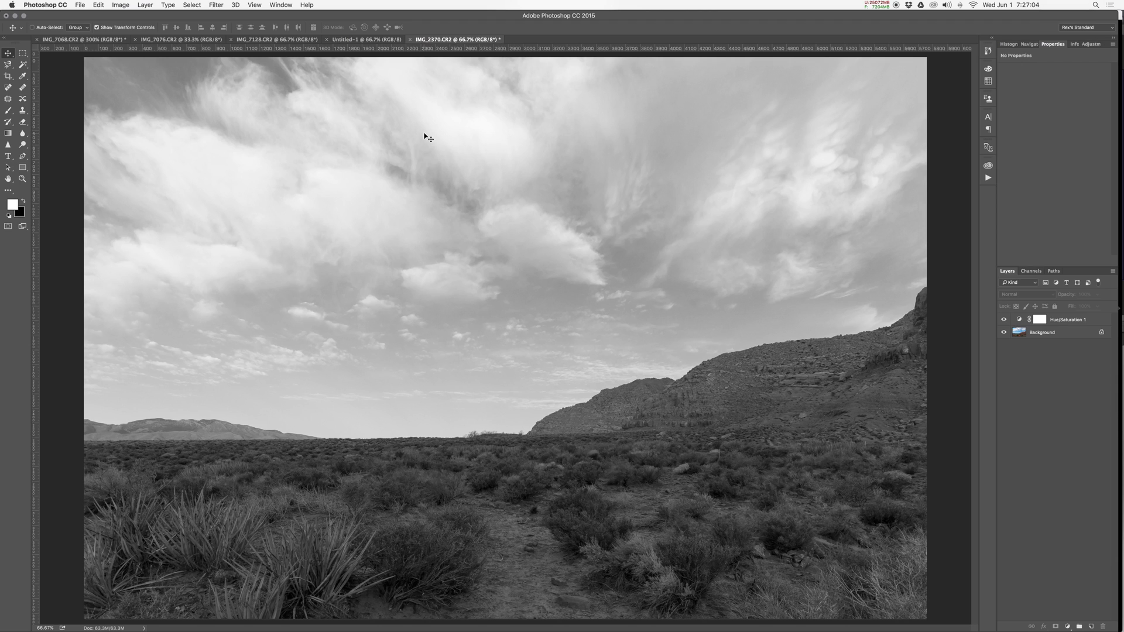
# Save the black-and-white edit and switch back to Lightroom.
pyautogui.click(82, 3)
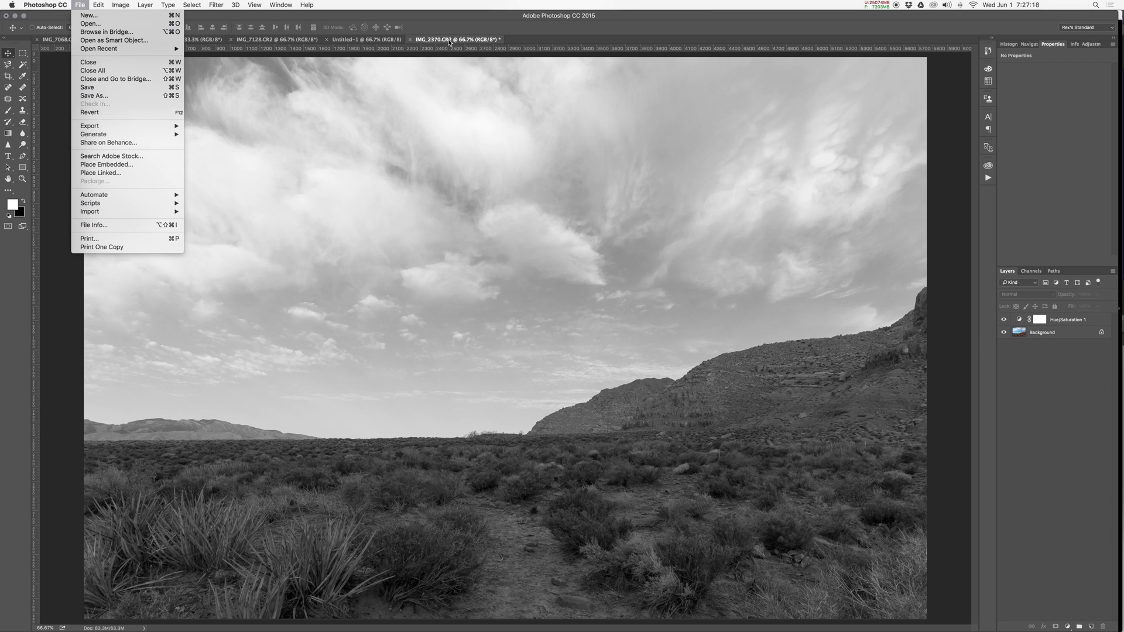
pyautogui.press('s')
pyautogui.press('Return')
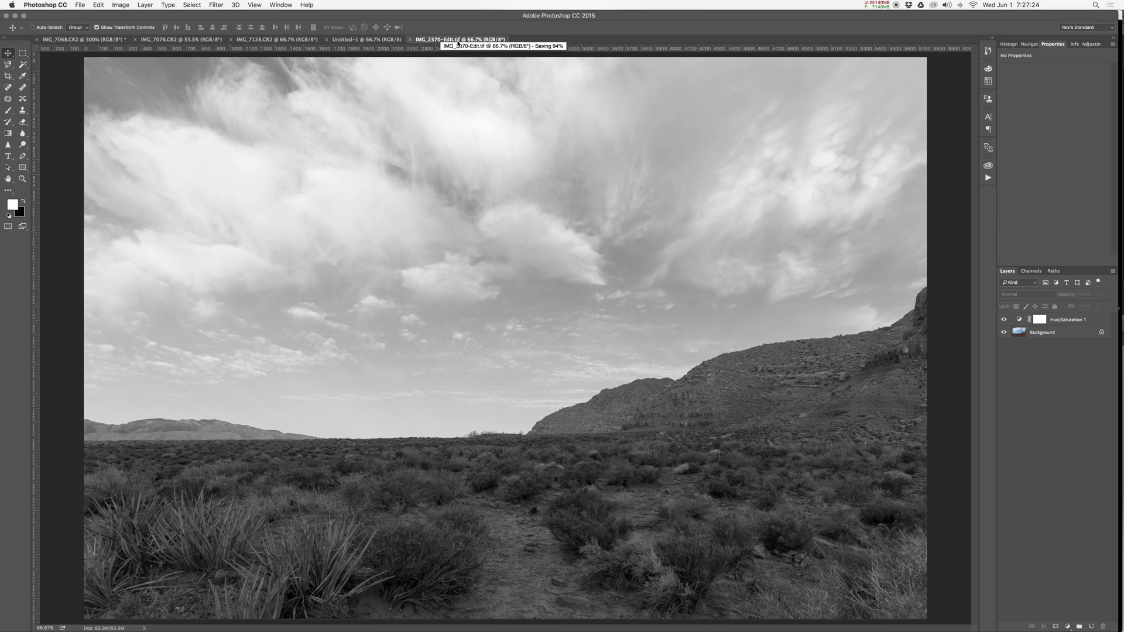
pyautogui.press('super+Tab')
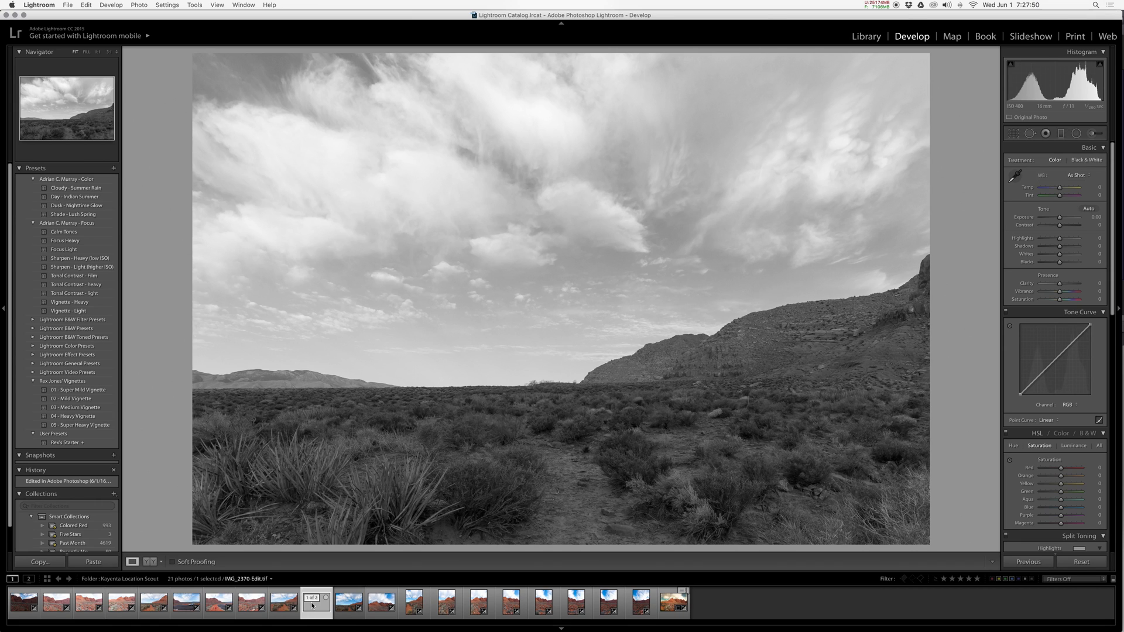
pyautogui.press('super+Tab')
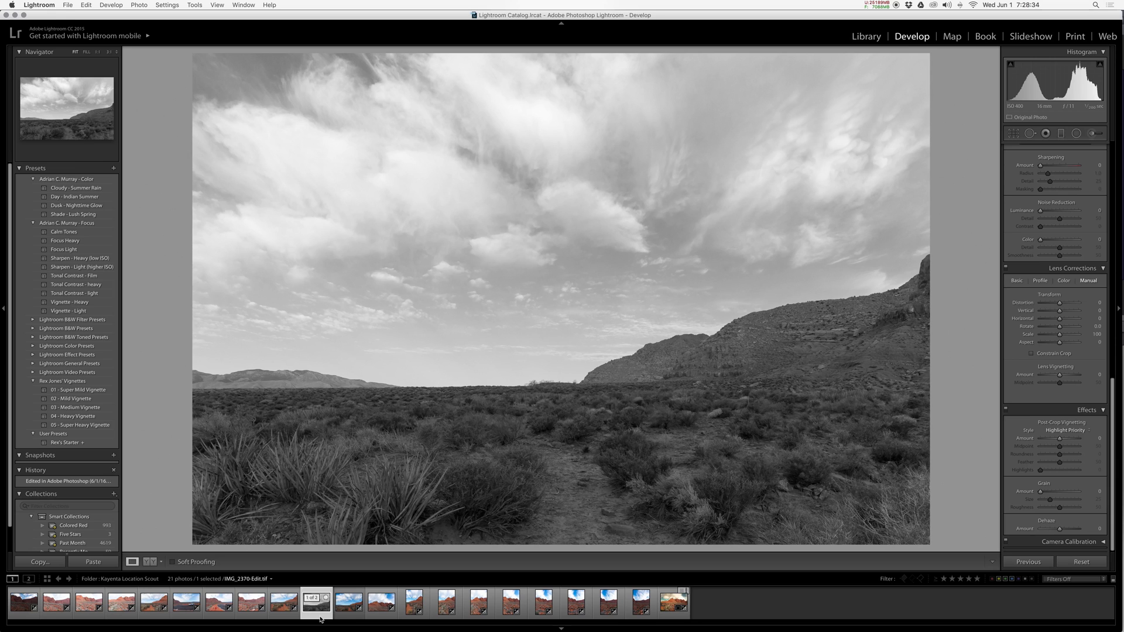
# Select the neighbouring raw photo IMG_2369.CR2 and send it to Adobe Photoshop CC 2015 for editing.
pyautogui.click(282, 608)
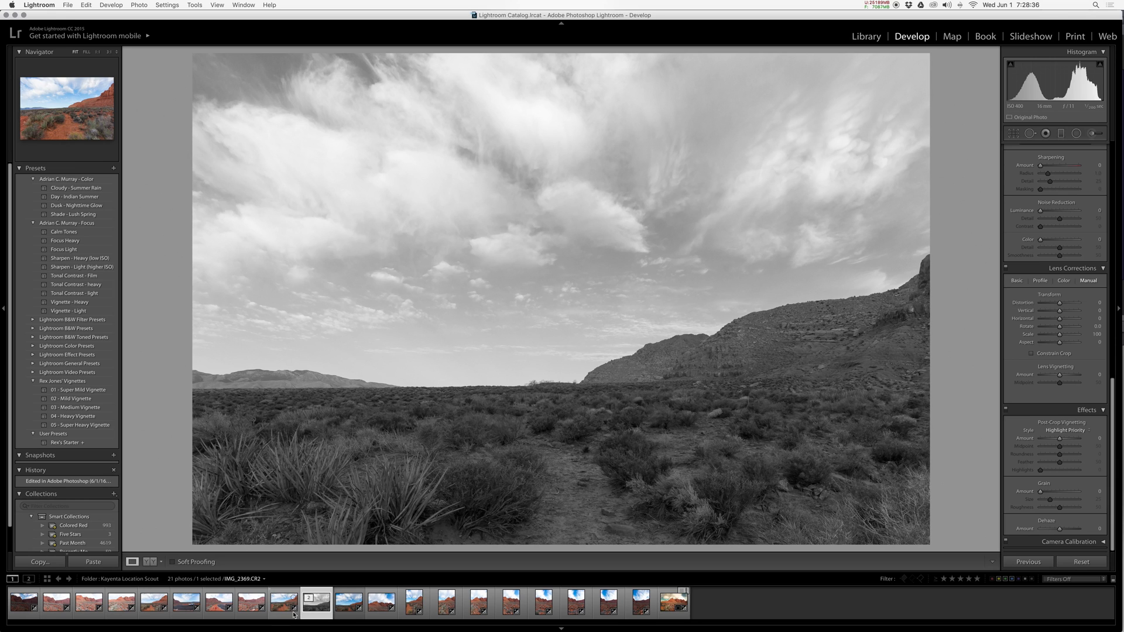
pyautogui.rightClick(281, 609)
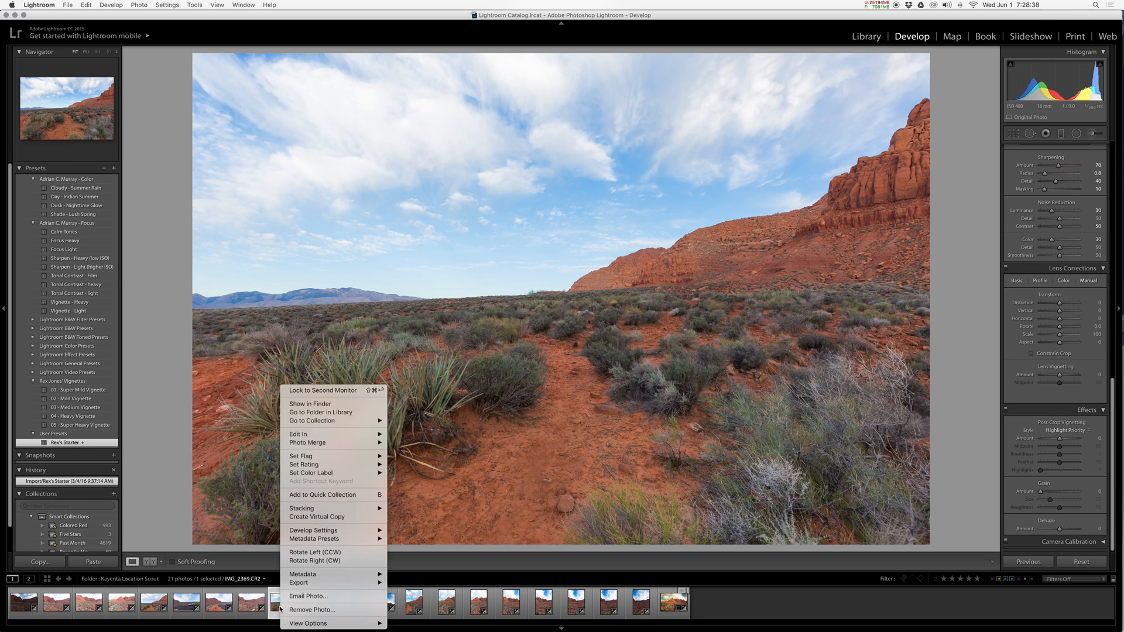
pyautogui.moveTo(311, 433)
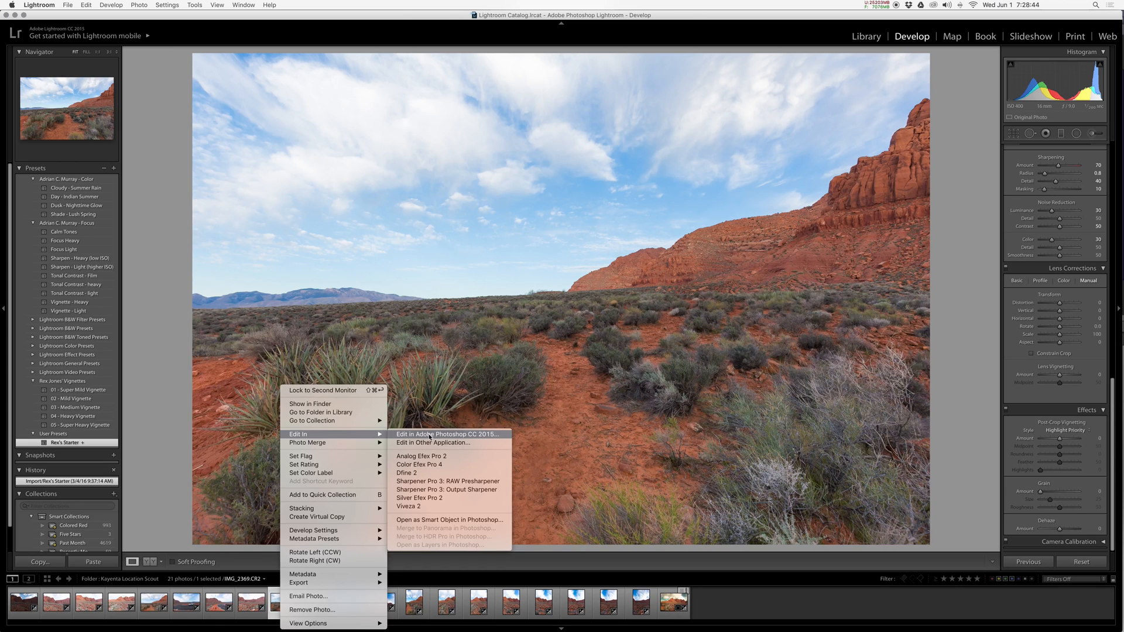
pyautogui.click(464, 435)
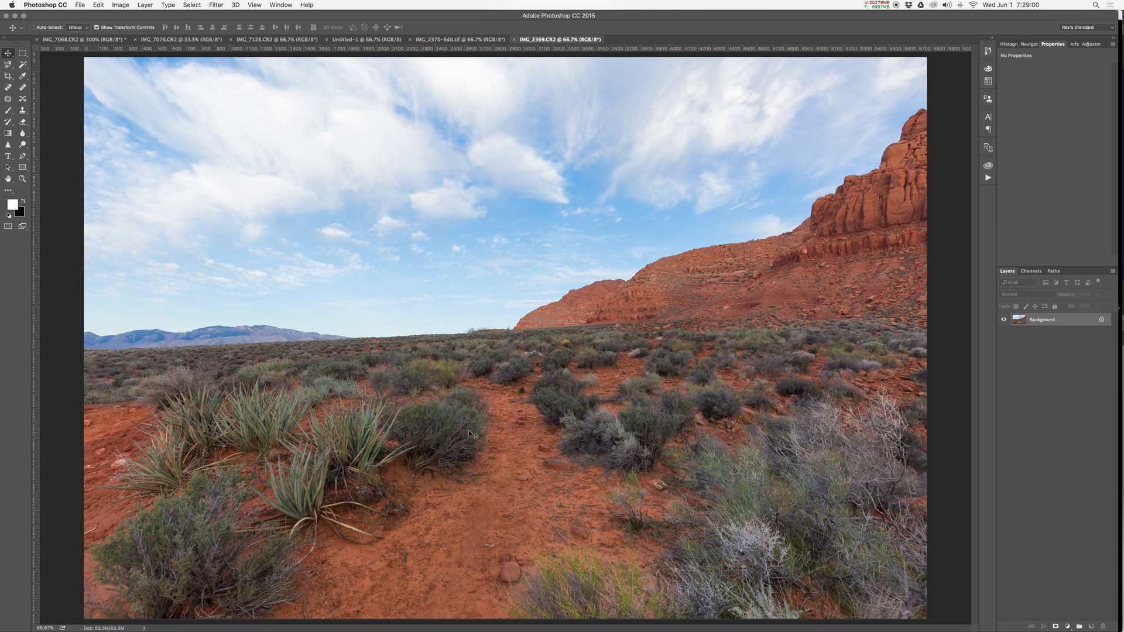
# Add a Photo Filter adjustment layer using the Sepia filter at 100% density.
pyautogui.press('super+shift+p')
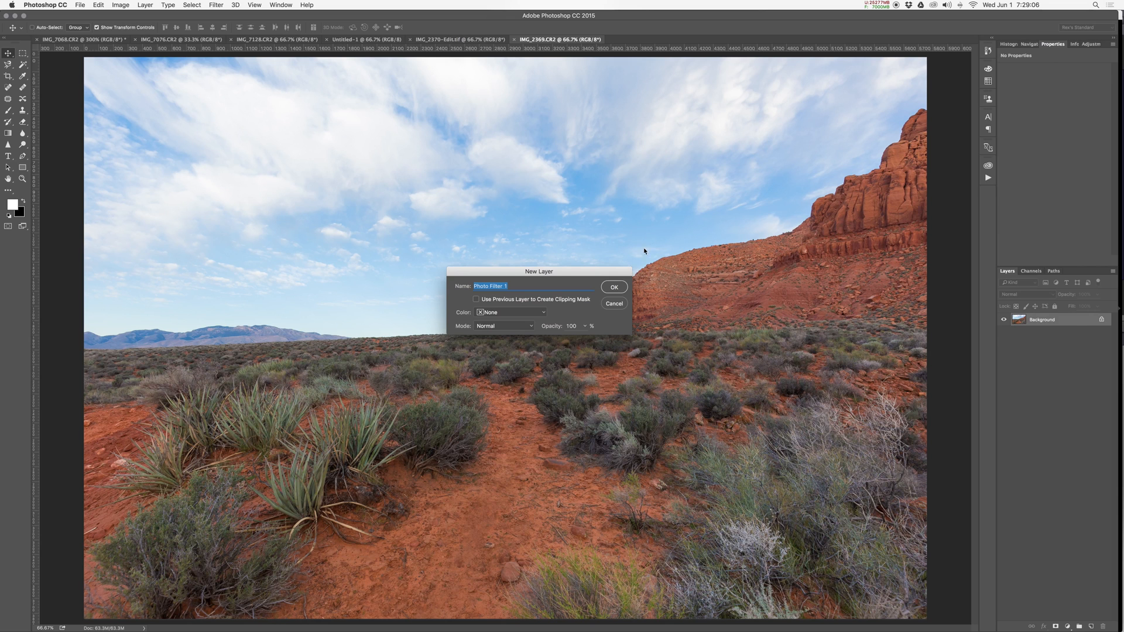
pyautogui.press('Return')
pyautogui.click(1064, 70)
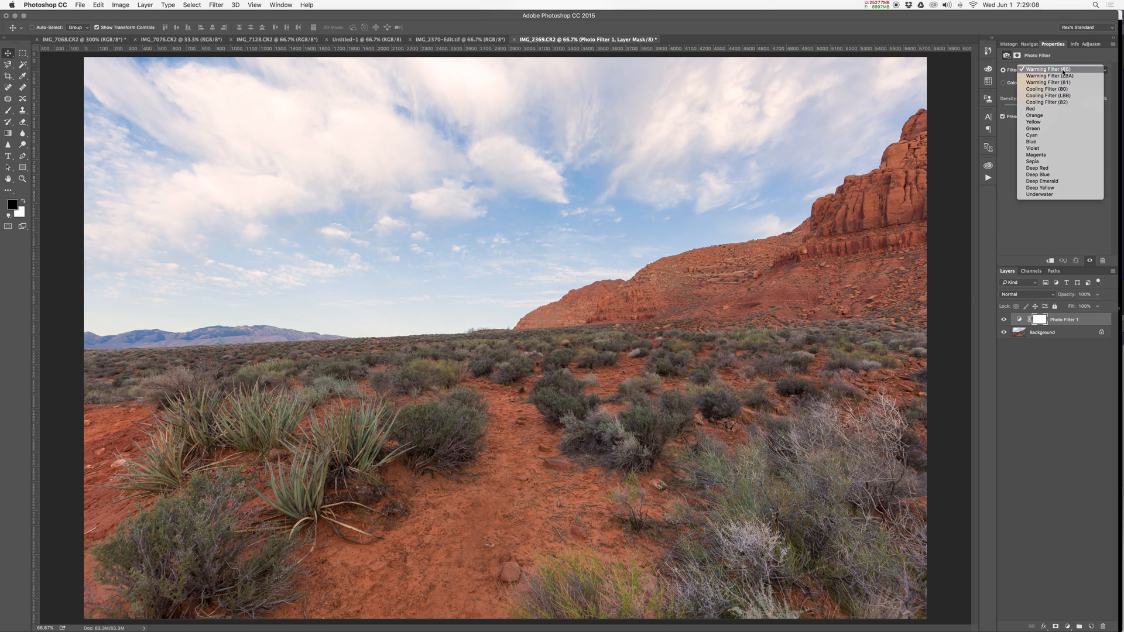
pyautogui.click(1033, 162)
pyautogui.moveTo(1029, 109); pyautogui.dragTo(1104, 109)
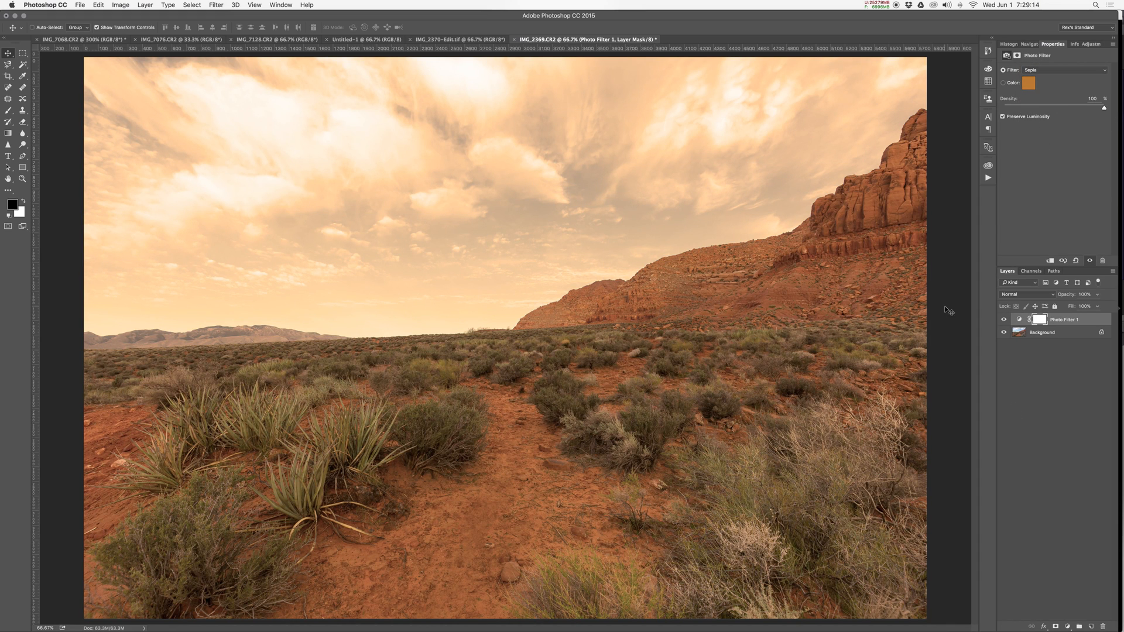
# Save the sepia edit, switch back to Lightroom and select the black-and-white IMG_2370-Edit.tif in the filmstrip.
pyautogui.click(76, 4)
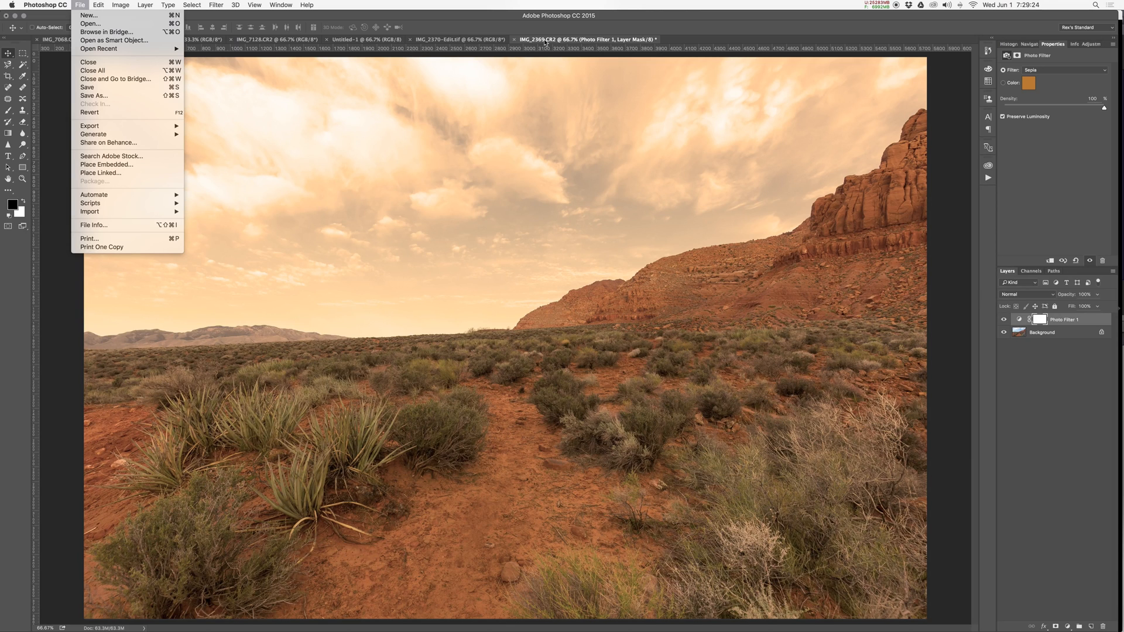
pyautogui.click(133, 87)
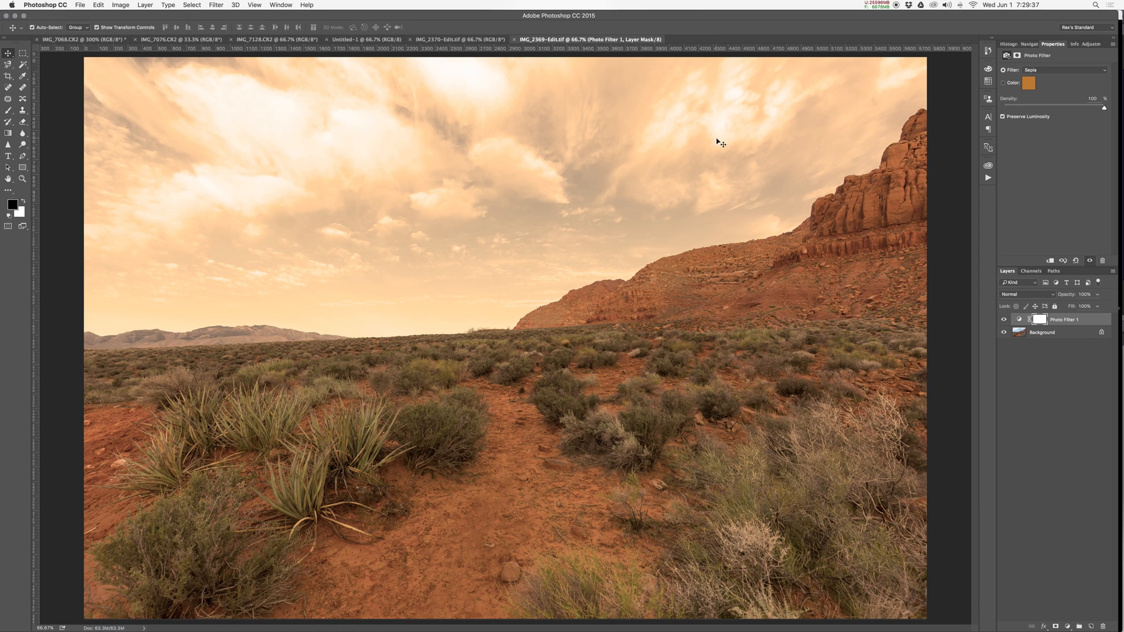
pyautogui.press('super+Tab')
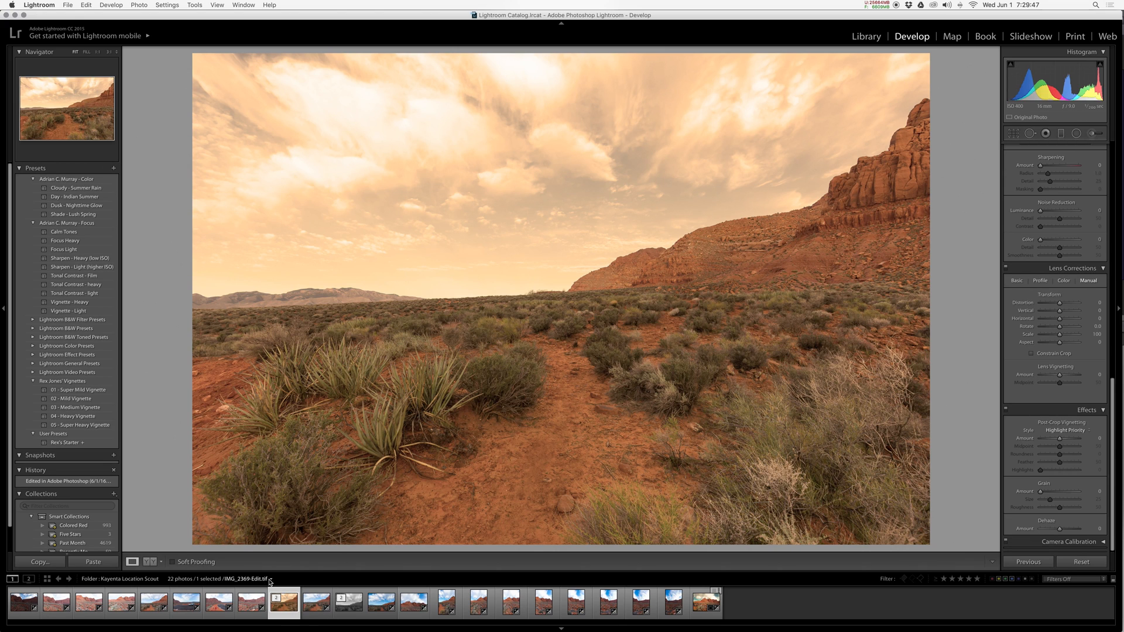
pyautogui.click(348, 609)
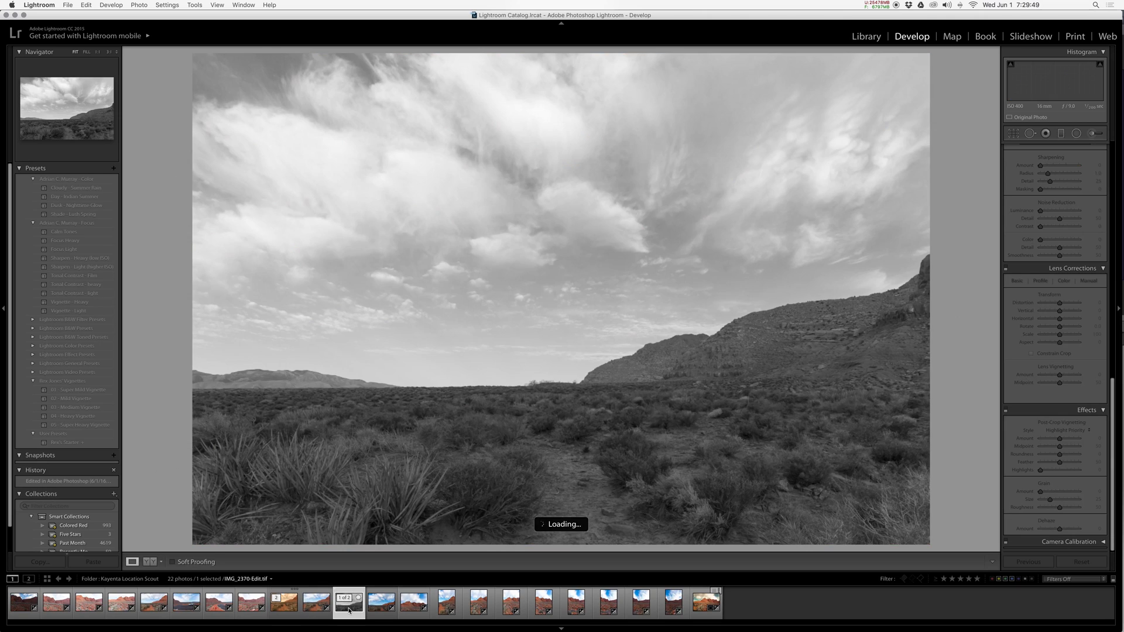